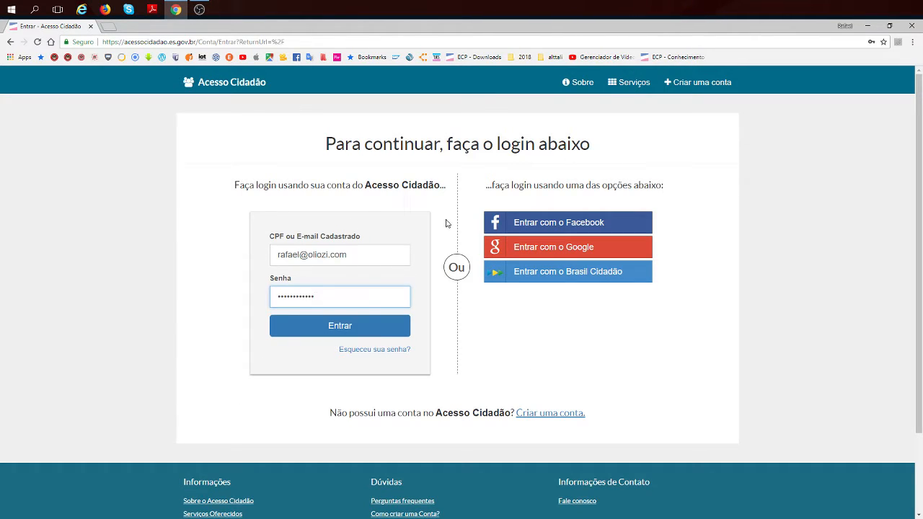
- Sign in to Acesso Cidadão with the filled-in credentials, open the E-Docs service and go to its training and learning site
left_click(334, 329)
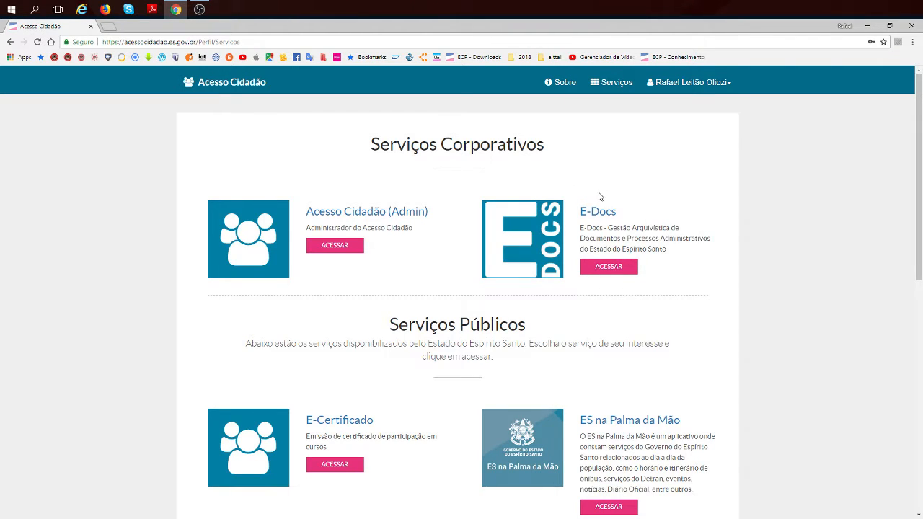
left_click(612, 270)
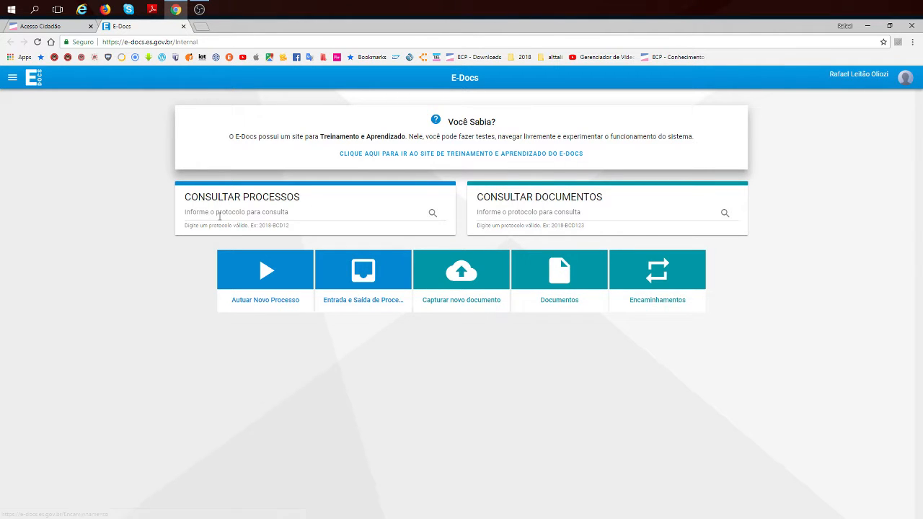
left_click(403, 155)
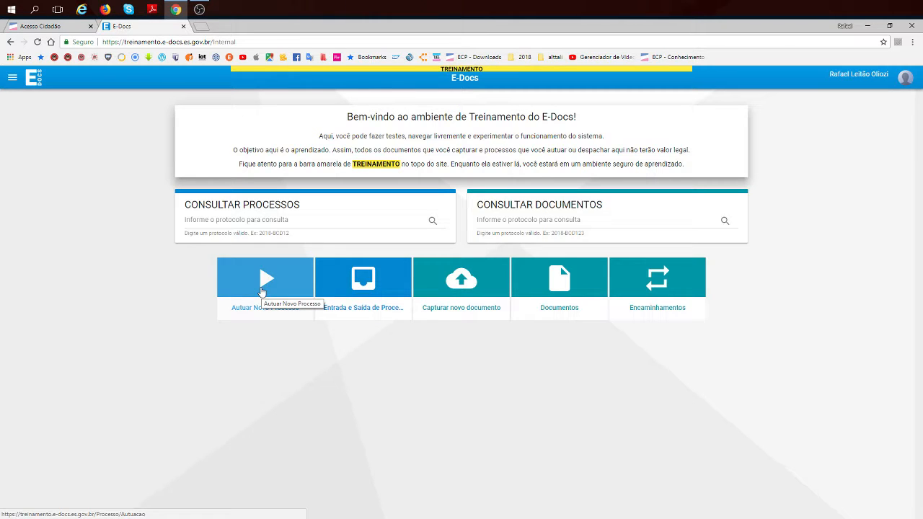
- Open SEGER's Norma de Procedimento Geral page in a new browser tab and expand SRH Nº 001 - Versão 02 - Concessão de Diárias
left_click(203, 27)
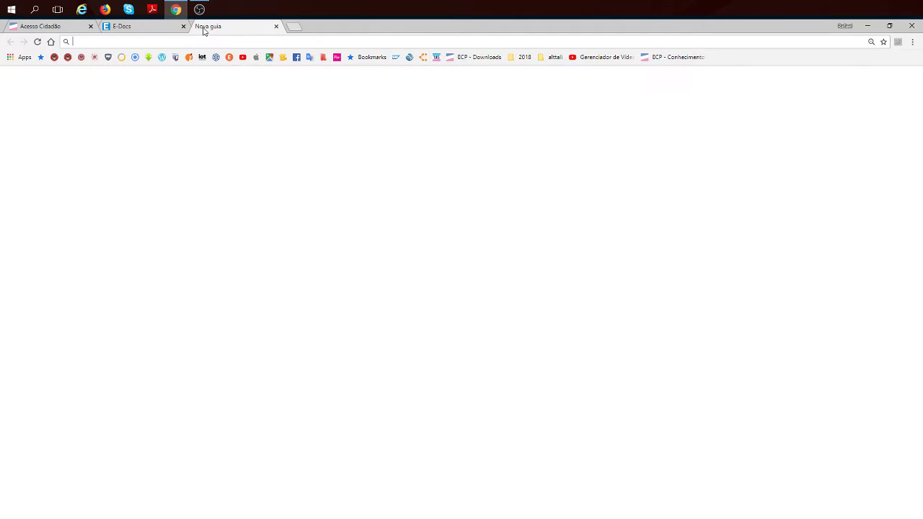
type("seger")
key("Return")
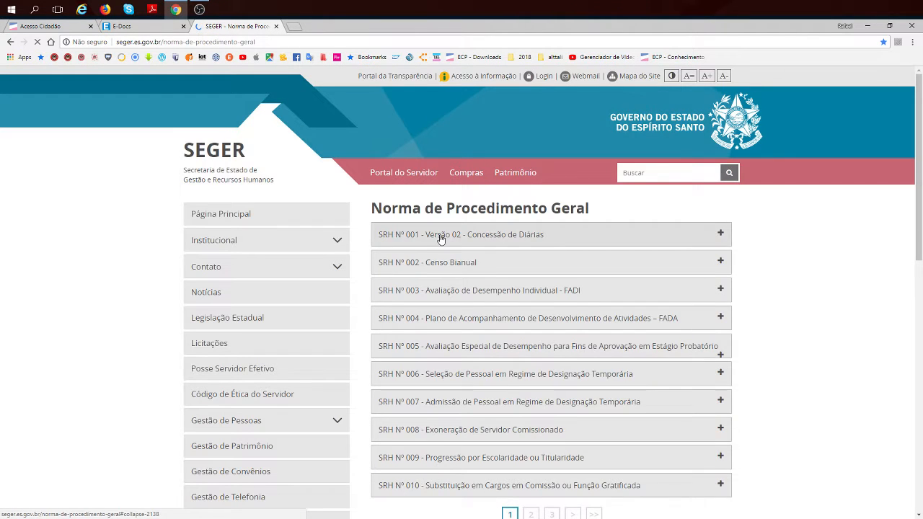
left_click(440, 236)
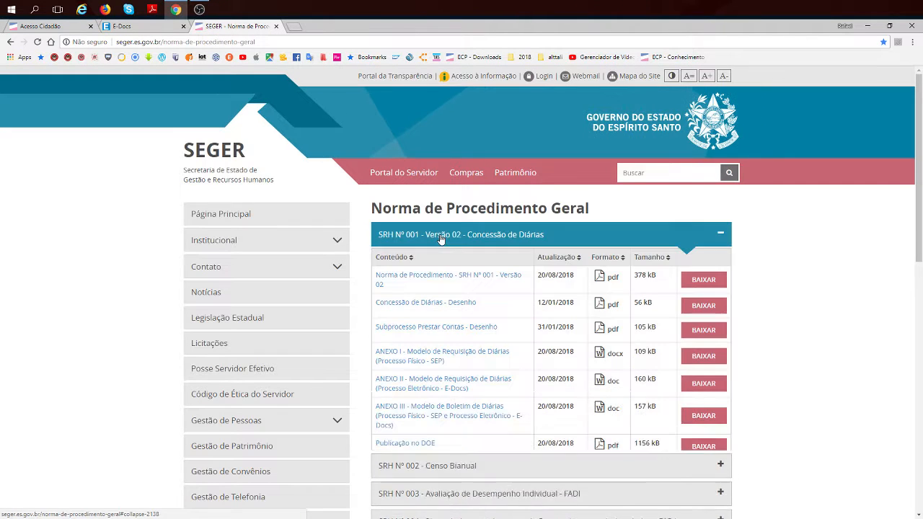
- Open the Concessão de Diárias - Desenho flowchart and enlarge it to examine the workflow for requesting travel allowances
left_click(426, 303)
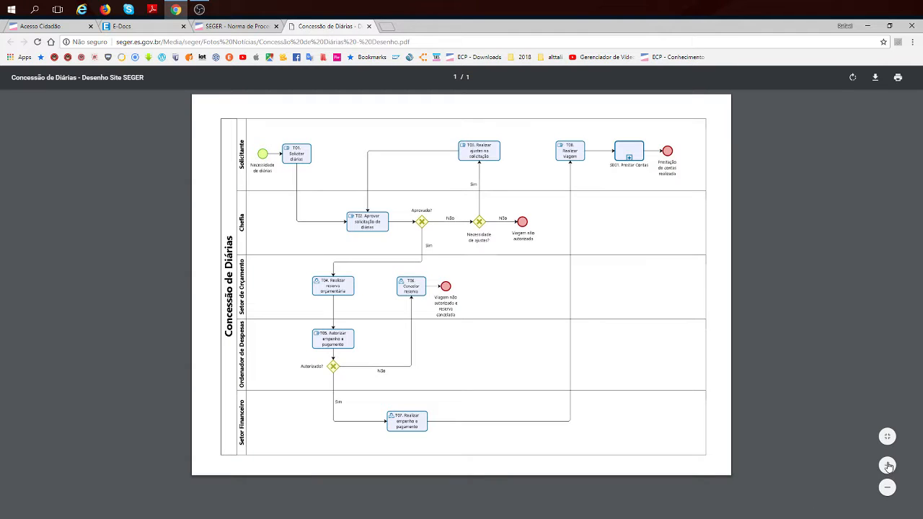
left_click(887, 466)
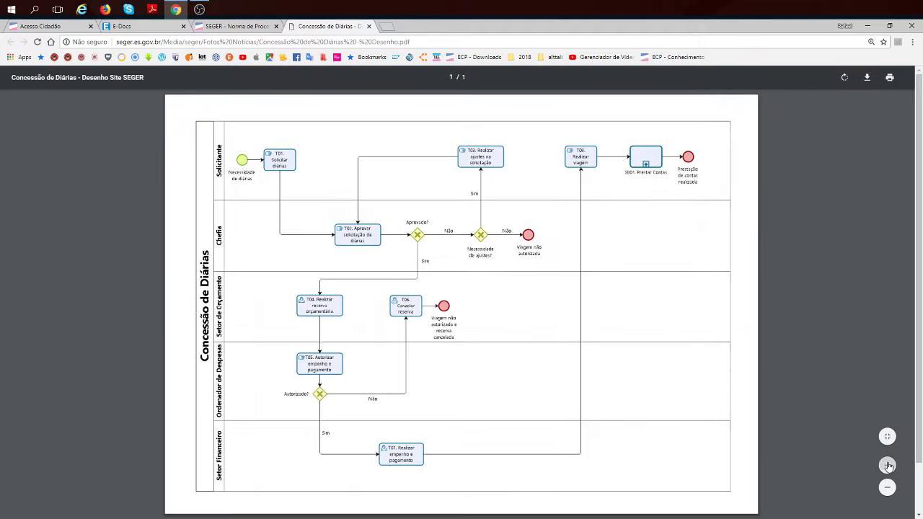
left_click(888, 466)
left_click(887, 466)
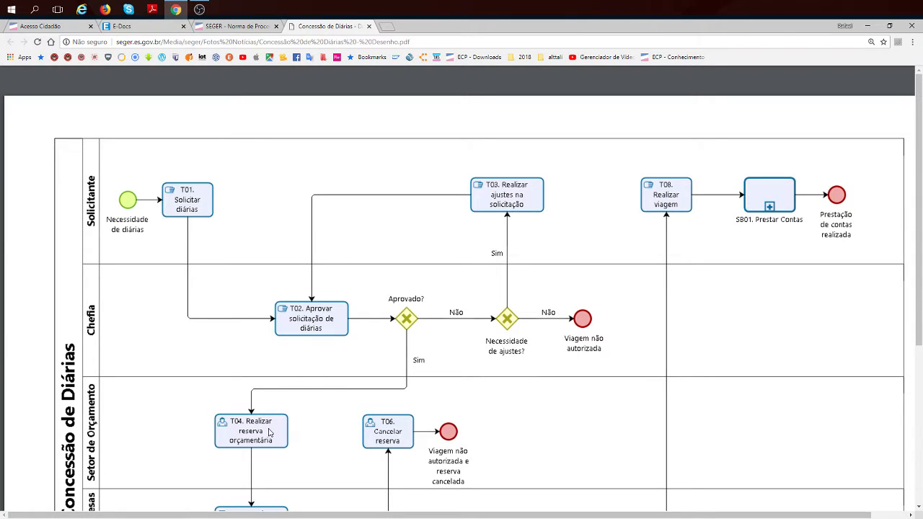
- Return to E-Docs, start filing a new process and choose class 029.11 (ajudas de custo, diárias, passagens) by filtering for "diar"
left_click(144, 26)
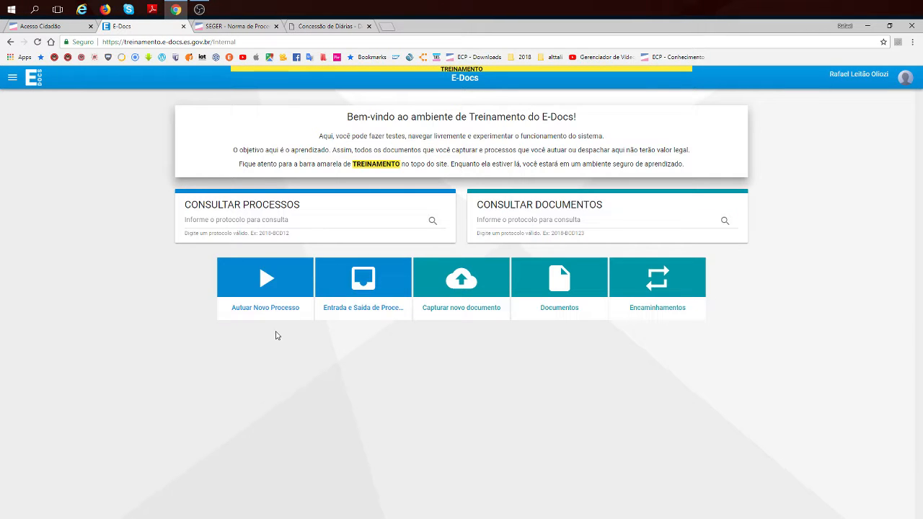
left_click(264, 281)
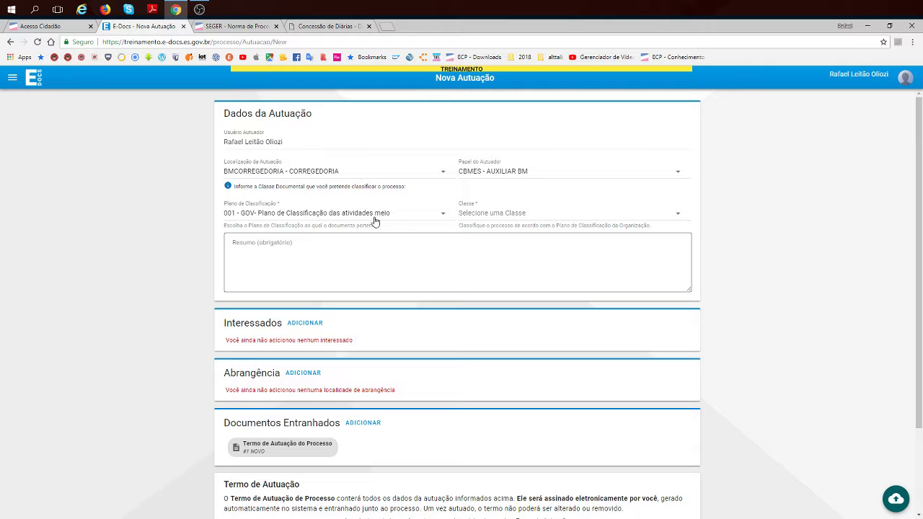
left_click(493, 215)
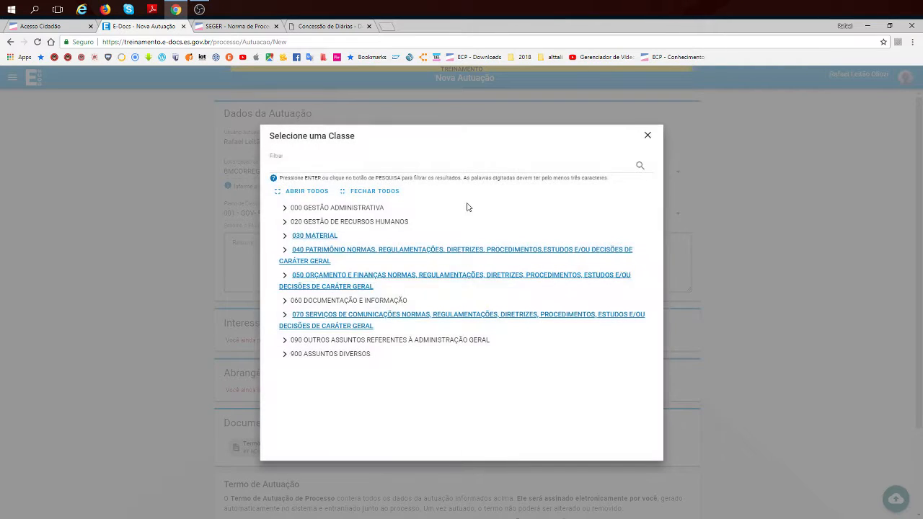
left_click(367, 164)
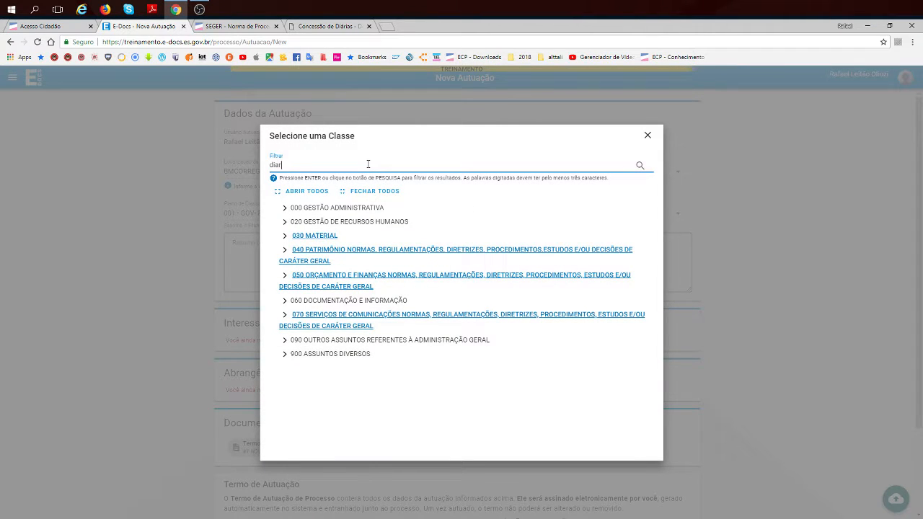
key("Return")
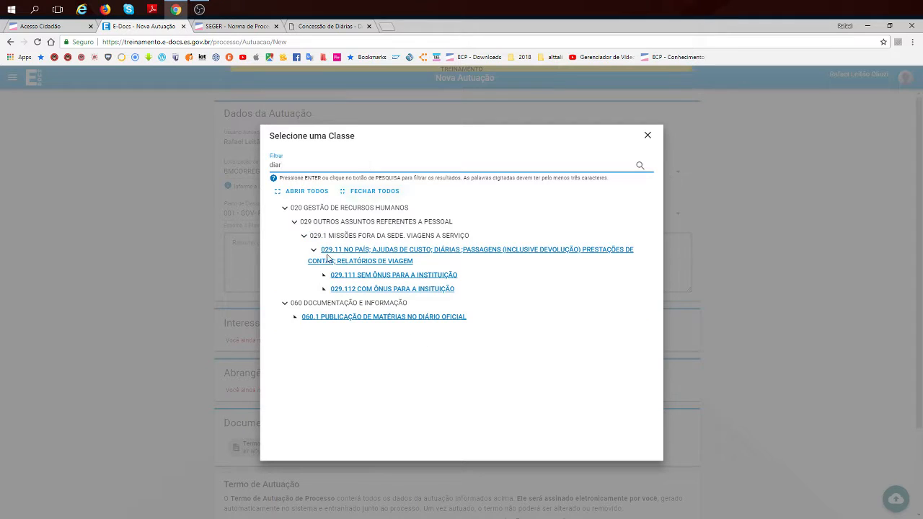
left_click(328, 256)
- Enter the summary "Processo de Solicitação de Diária referente à Capacitação do Sistema E-Docs nas OBMs do interior do ES."
left_click(293, 260)
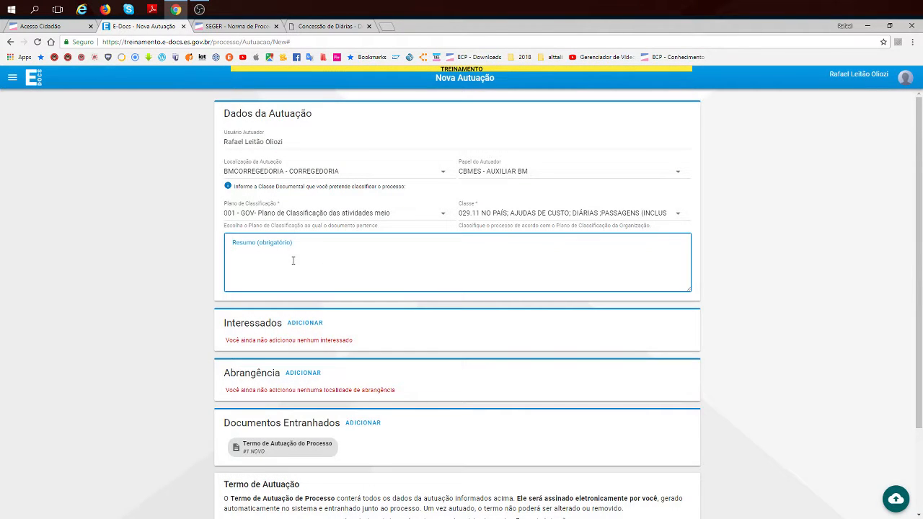
type("Processo de Solicitação de Diária referente à Capacita")
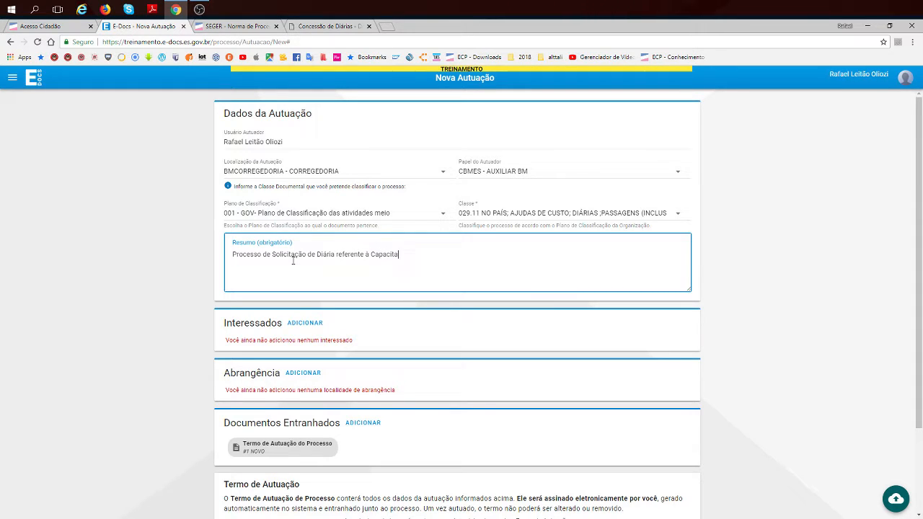
type("ção do Sistema")
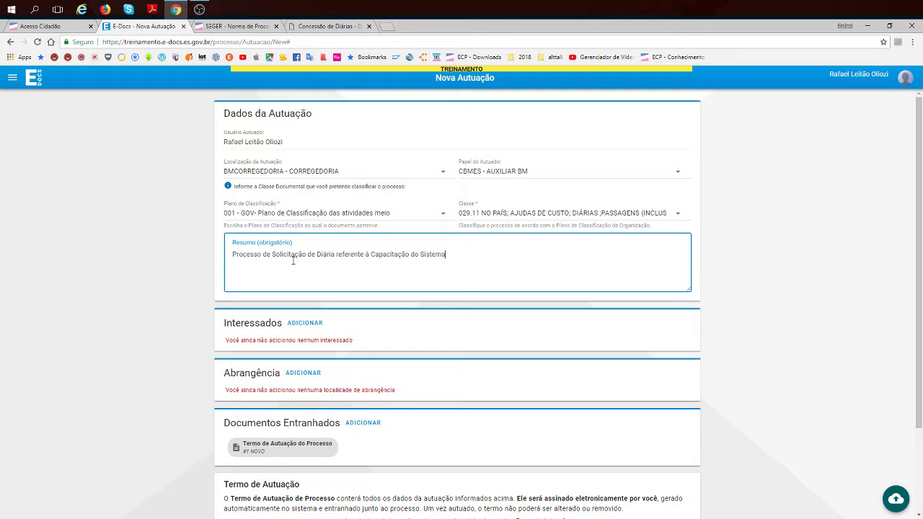
type(" E-Docs nas u OBMs do interior do ES.")
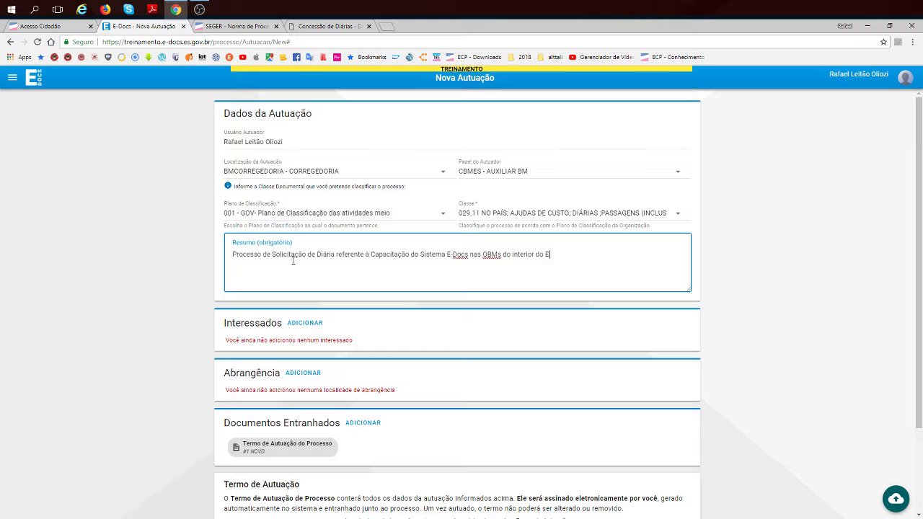
- Add the CBMES organization and the requesting employee, as Cabo QBMP-0 BM at BMCORREGEDORIA, to the process's interested parties
left_click(305, 323)
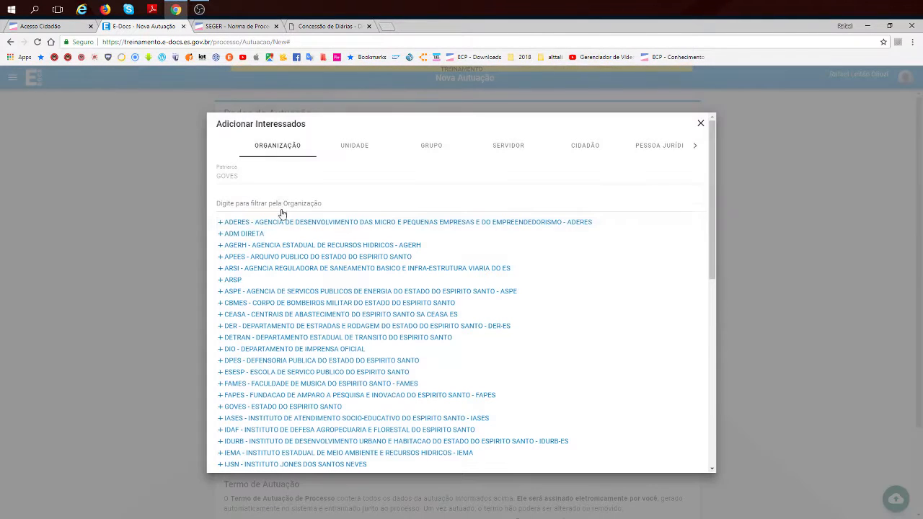
left_click(278, 202)
type("cbmes")
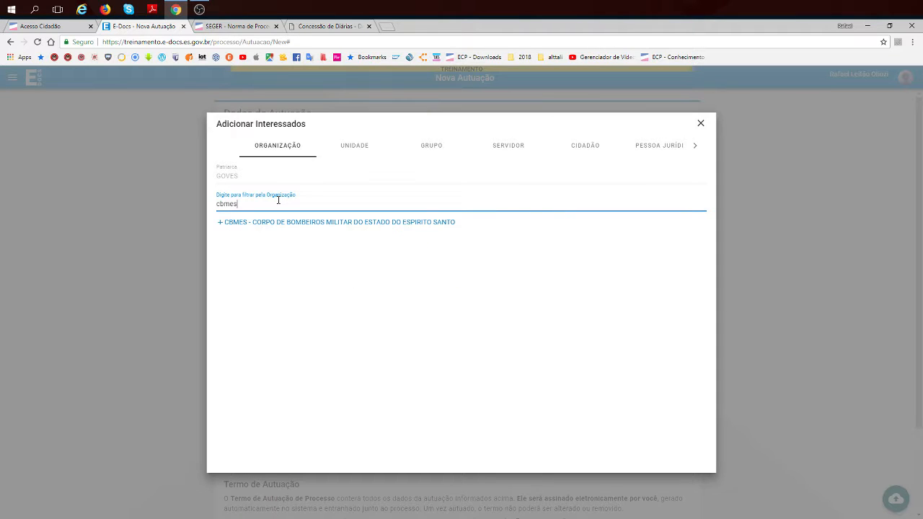
left_click(285, 223)
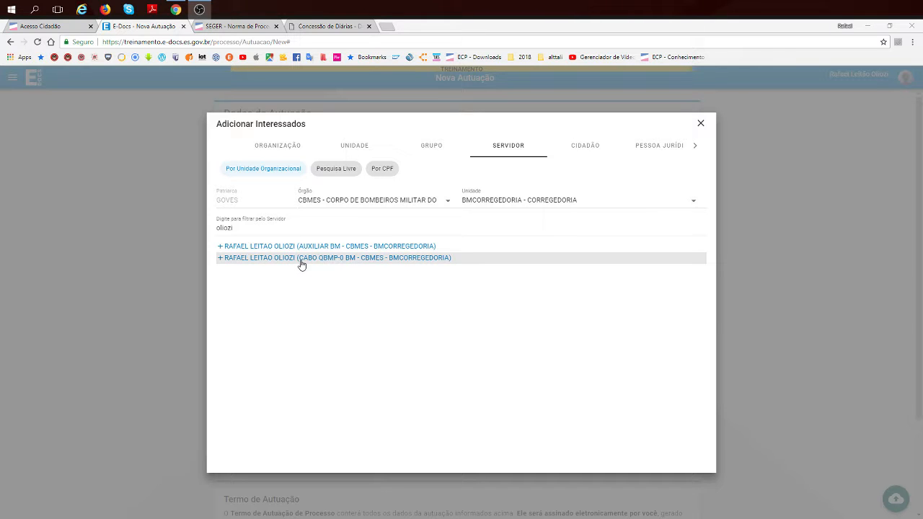
left_click(300, 260)
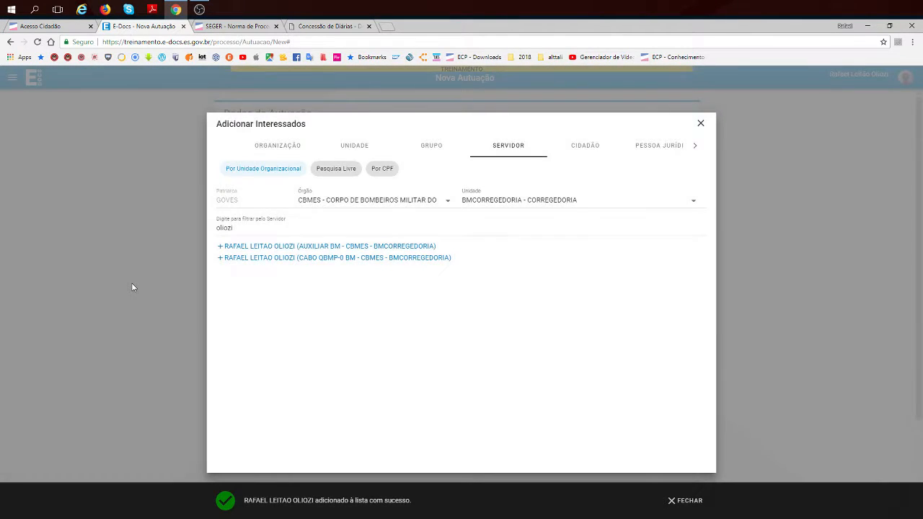
left_click(132, 287)
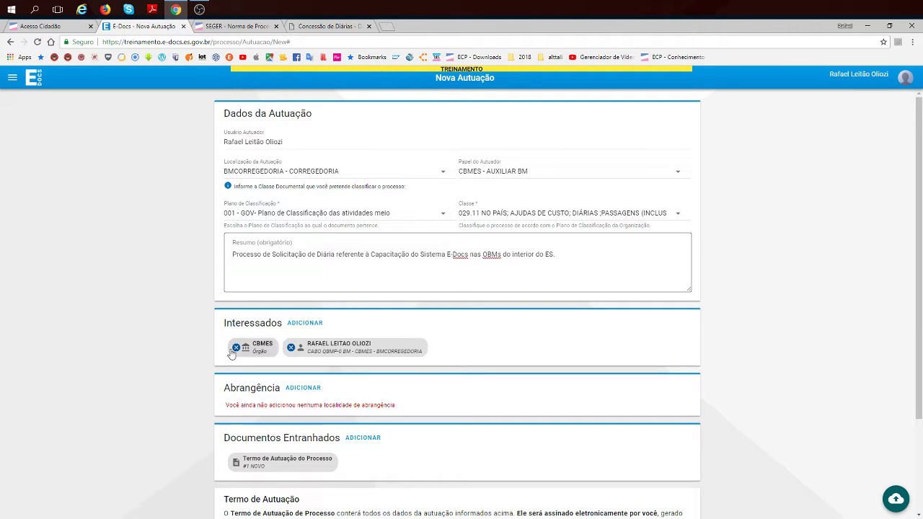
- Add the municipality of Vitória to the process's area of coverage, filtering the localities by "vit"
scroll(156, 385, "down", 3)
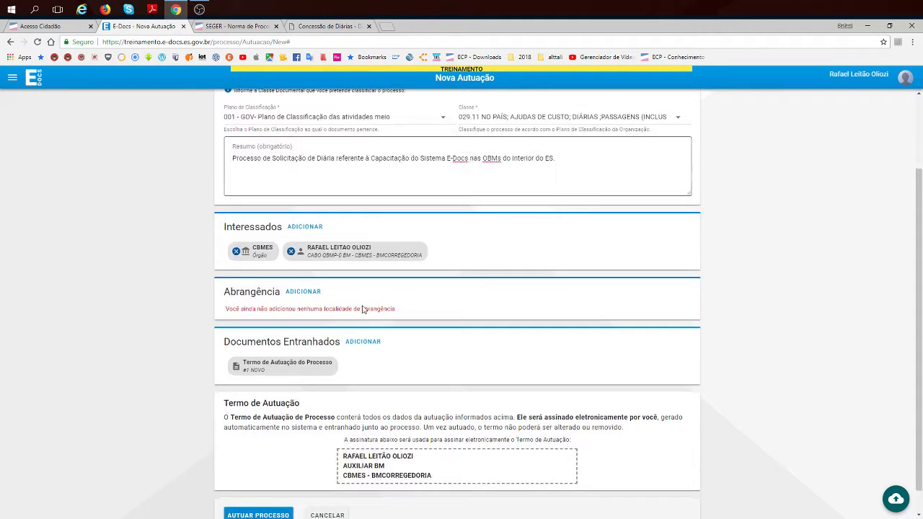
left_click(305, 294)
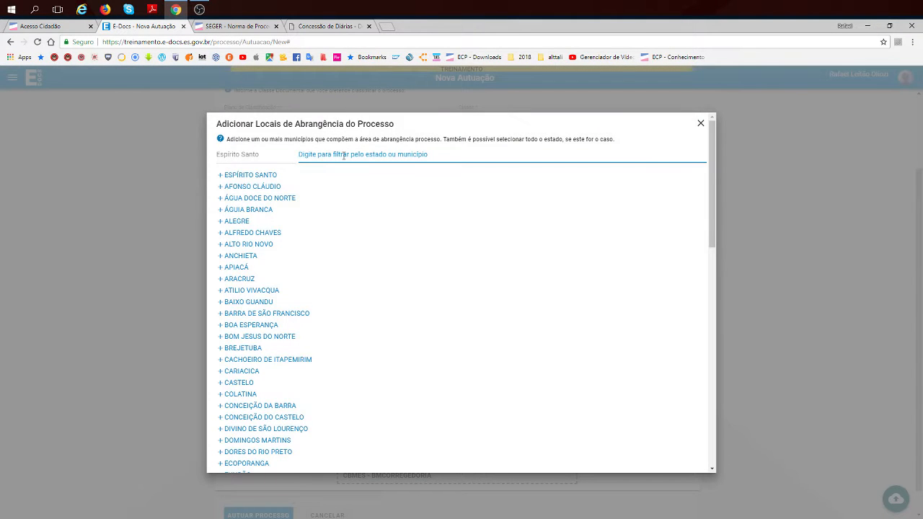
type("vit")
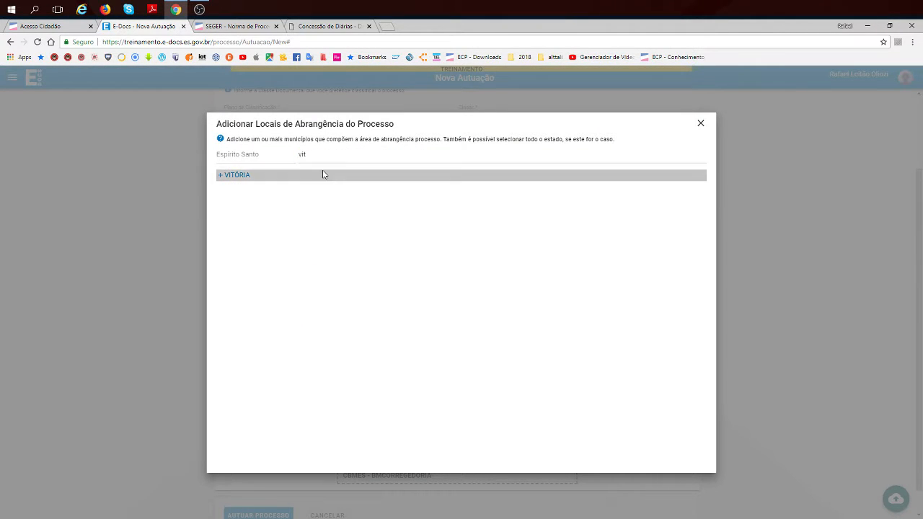
left_click(321, 175)
left_click(131, 269)
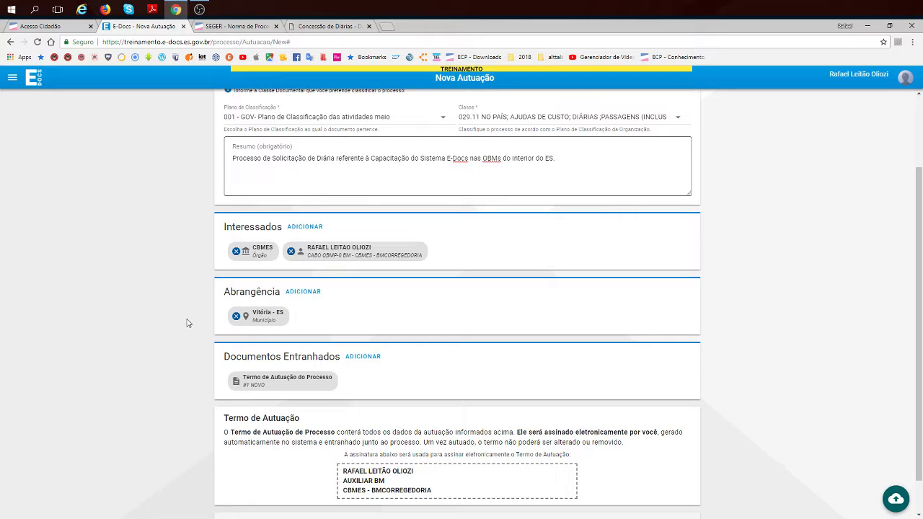
- Attach the captured document "2018.08.23 - Solicitação de Diária" to the process, file the process and confirm the filing
scroll(187, 325, "down", 1)
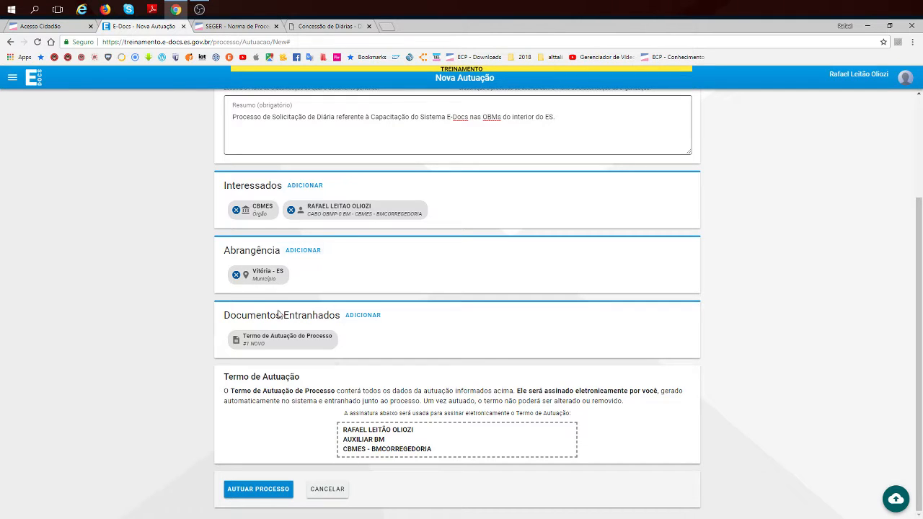
left_click(363, 315)
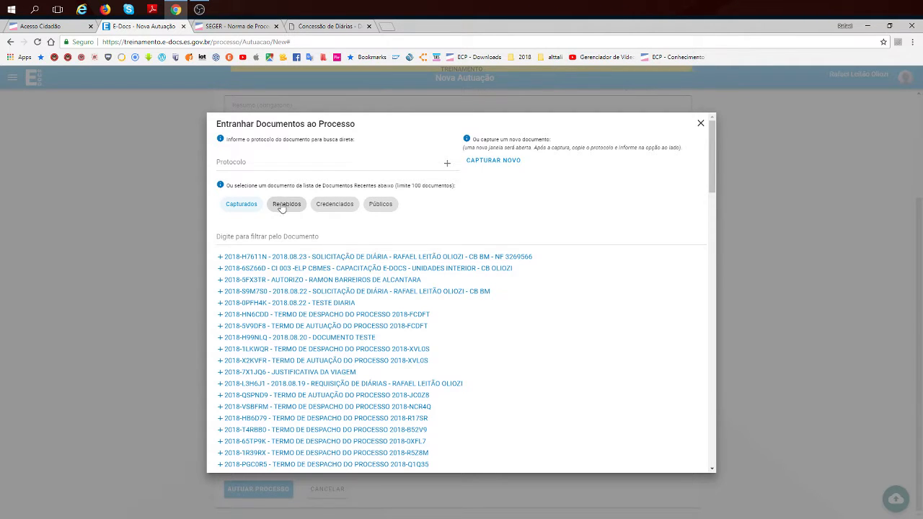
left_click(367, 256)
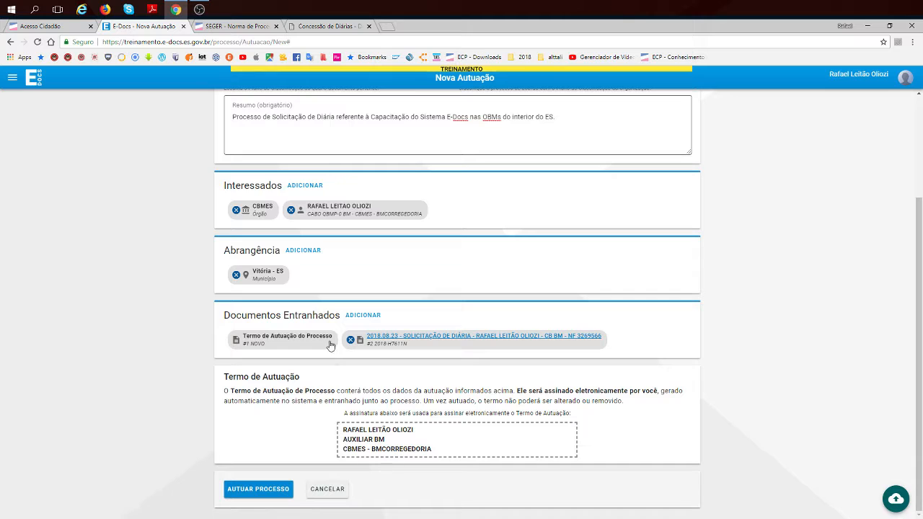
left_click(254, 490)
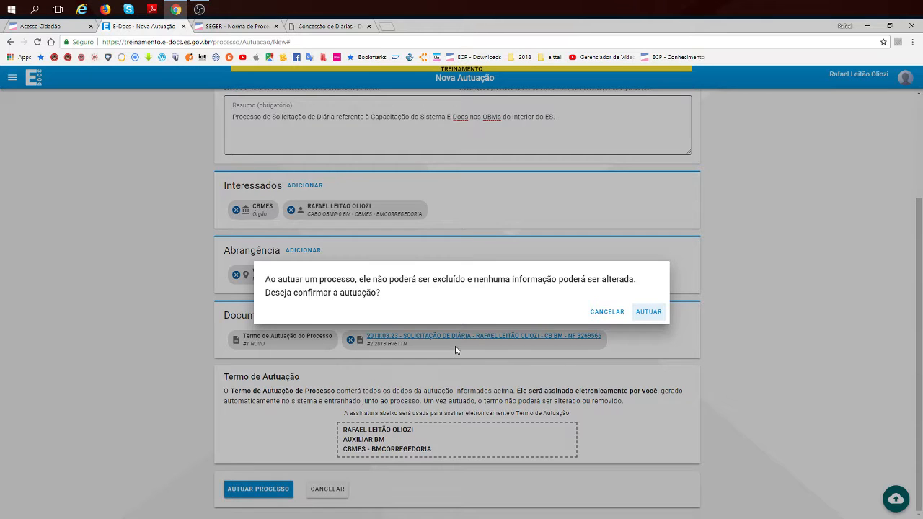
left_click(648, 311)
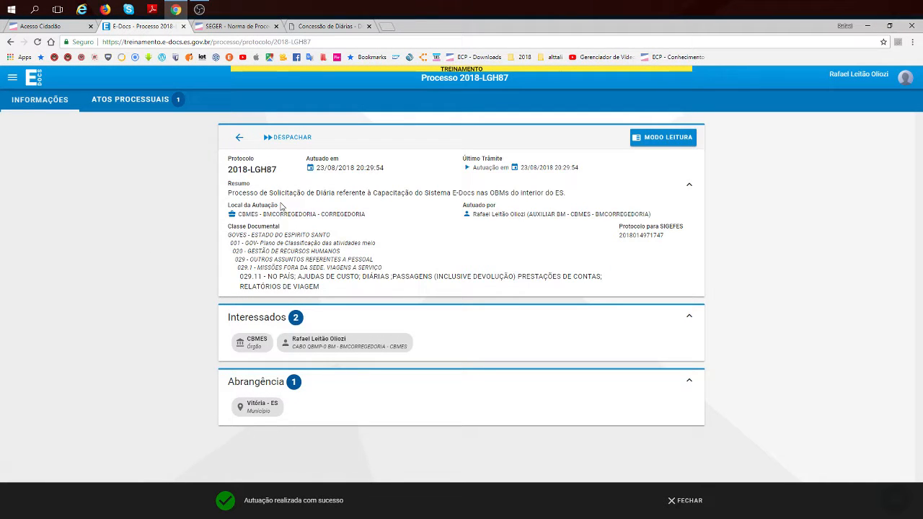
- Highlight the filed process's protocol number and open the process in reading mode
left_click_drag(224, 171, 271, 175)
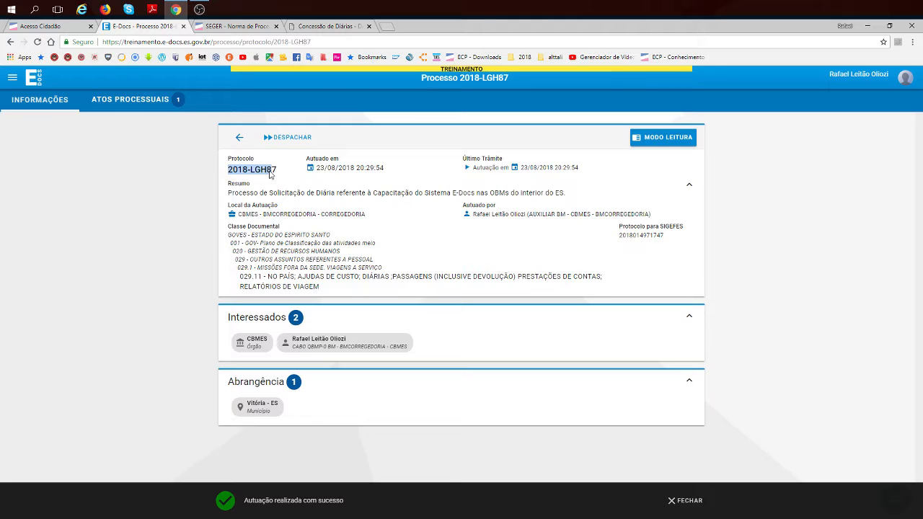
left_click(271, 248)
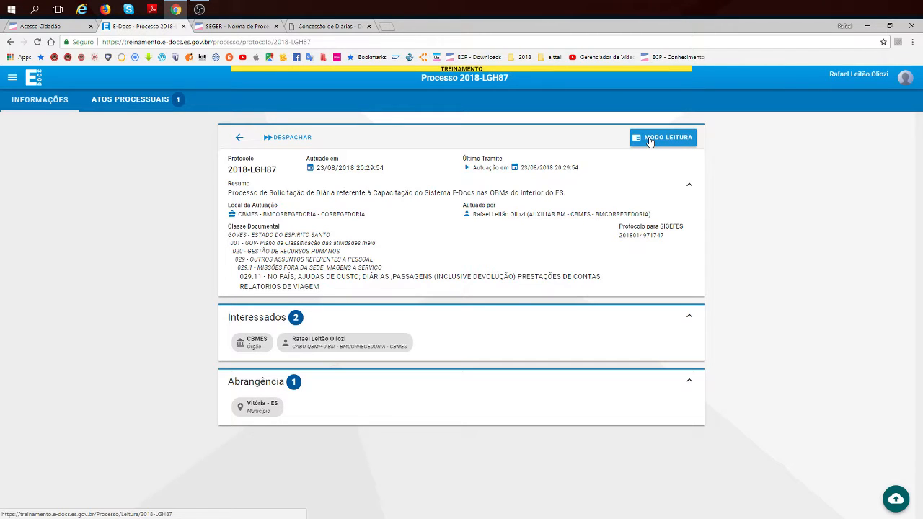
left_click(649, 142)
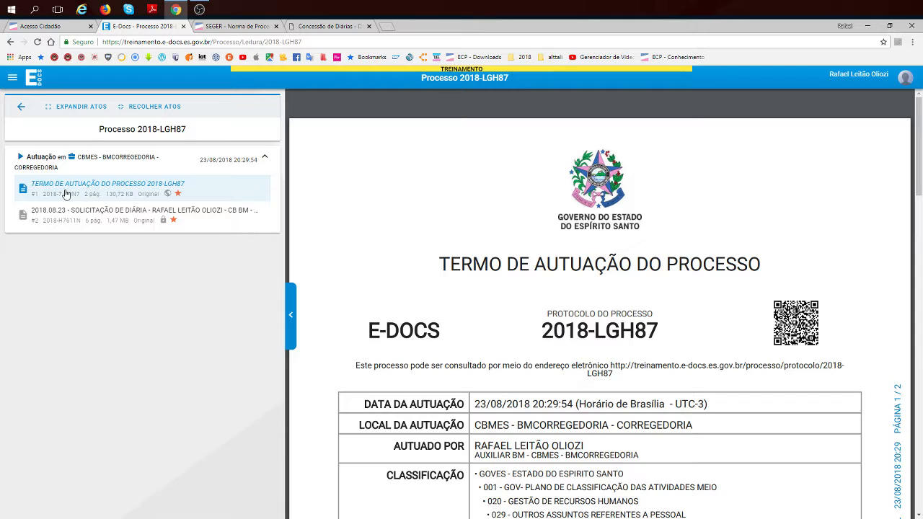
- Read through the process's Termo de Autuação, from its classification, interested parties and summary to the signature and capture data
scroll(521, 320, "down", 3)
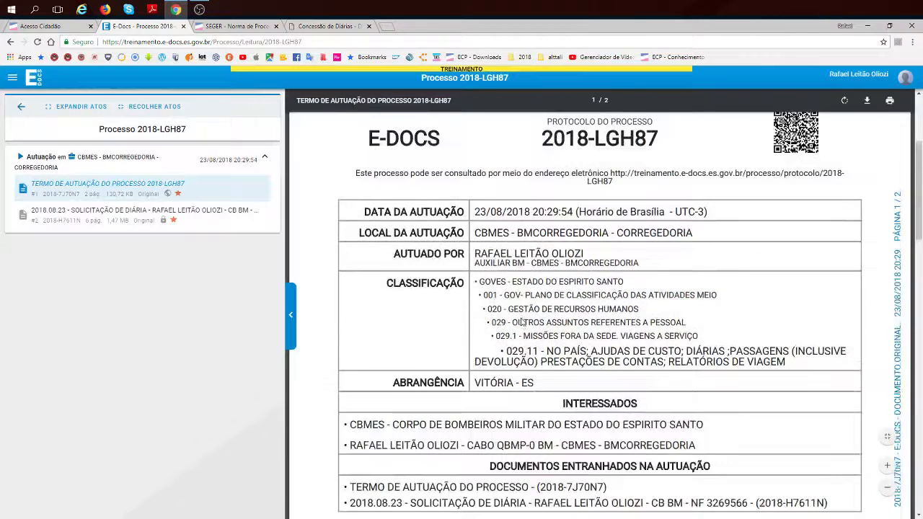
scroll(521, 321, "down", 3)
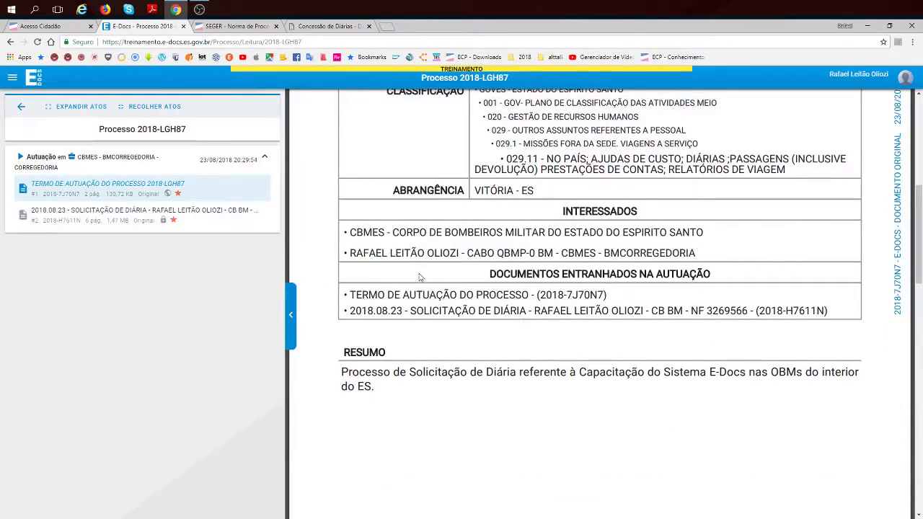
scroll(430, 385, "down", 6)
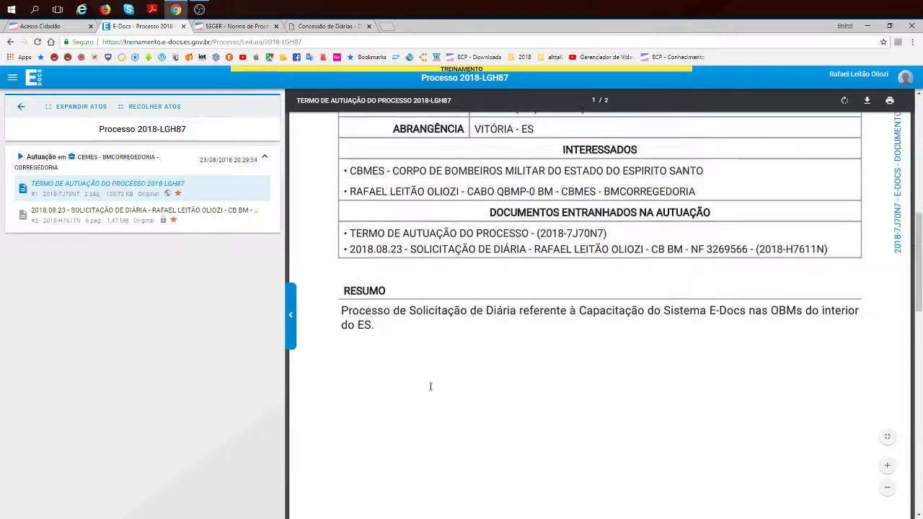
scroll(387, 272, "up", 2)
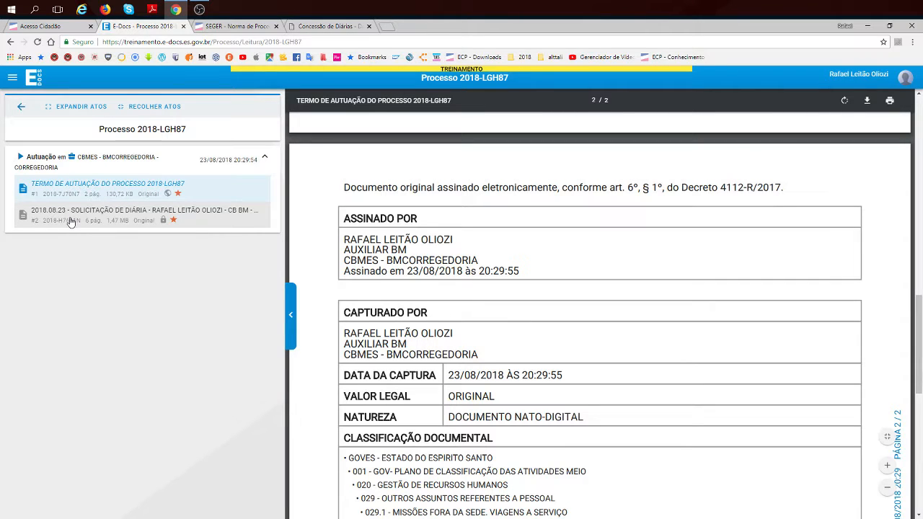
- Open the attached document "2018.08.23 - Solicitação de Diária" within the process and look through it to its last page
left_click(137, 220)
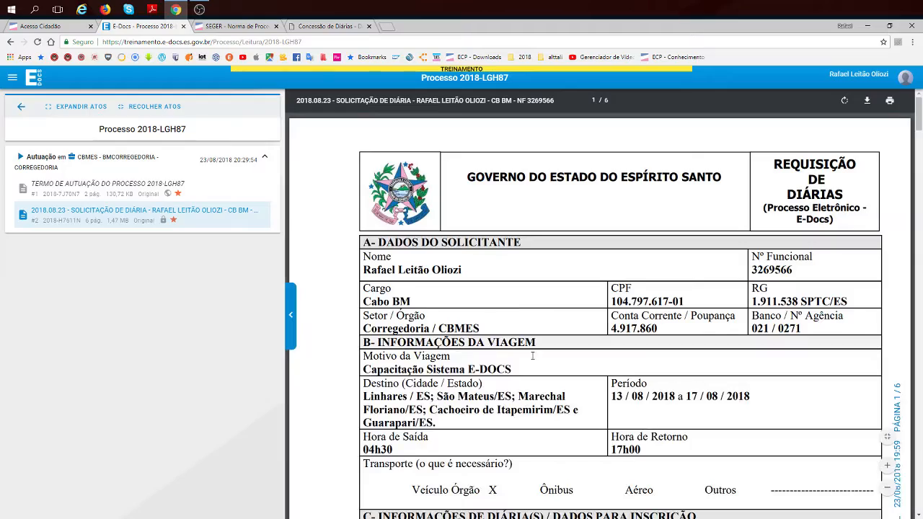
scroll(598, 302, "down", 15)
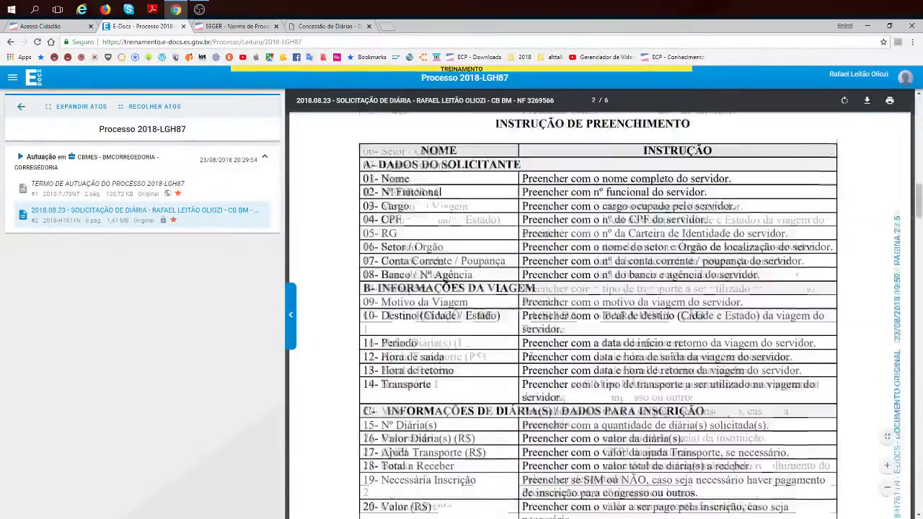
scroll(530, 356, "down", 20)
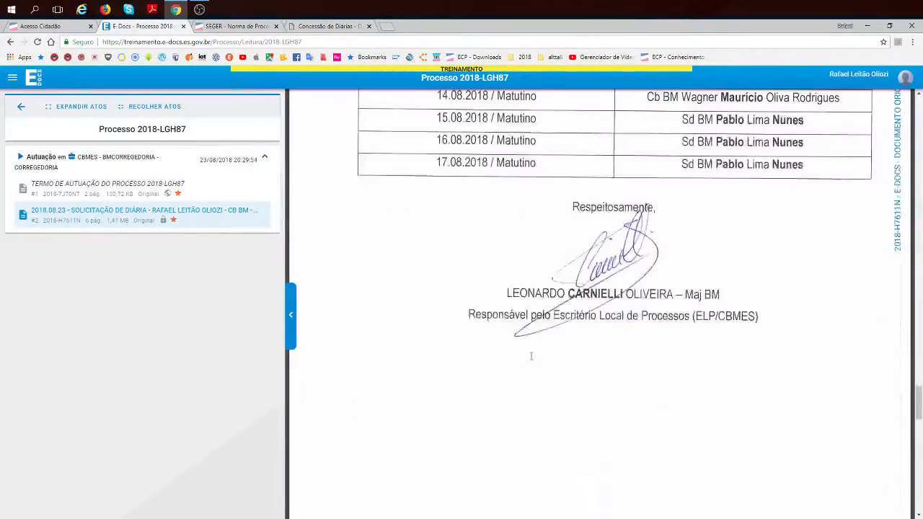
scroll(530, 356, "down", 10)
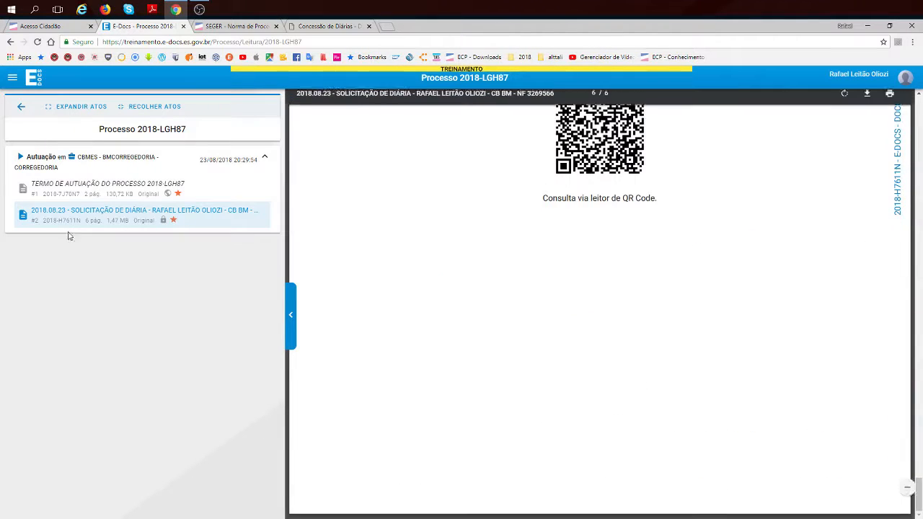
- Leave the process's reading mode and return to the E-Docs home page
left_click(20, 109)
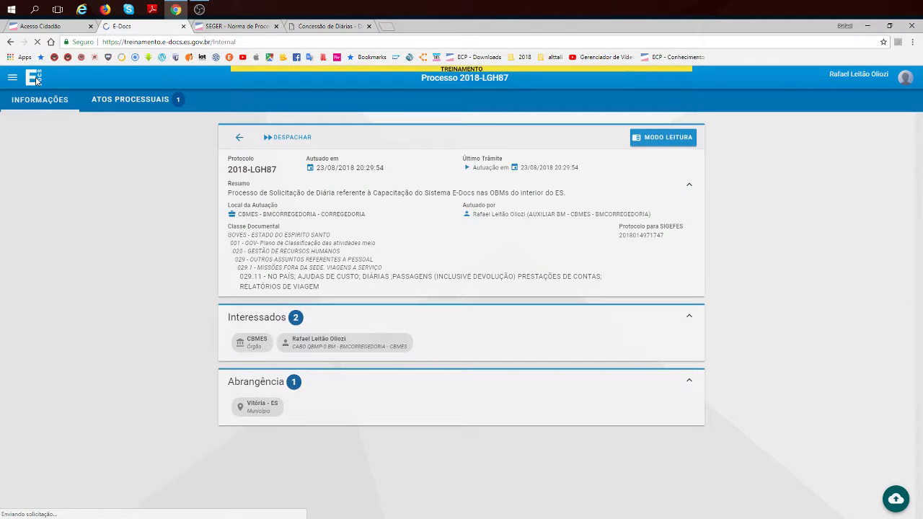
left_click(36, 79)
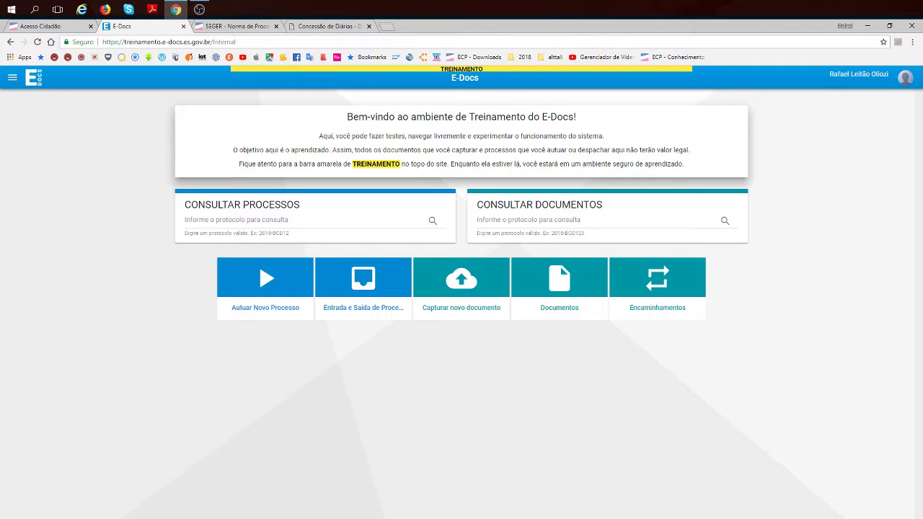